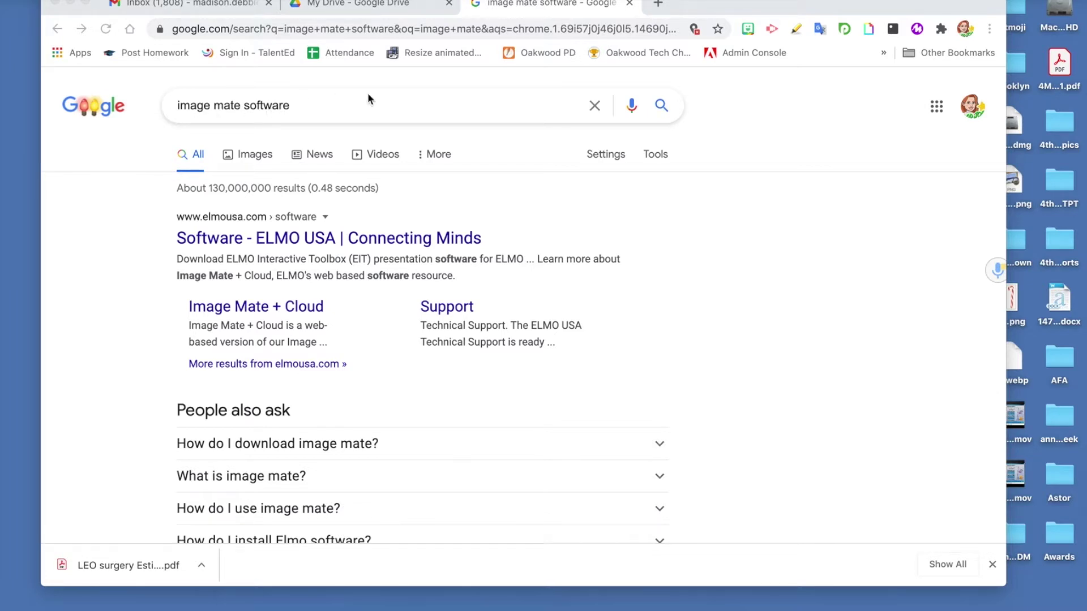
- Search Spotlight for the Image Mate app, typing 'quickimage'
key("super+space")
type("quick")
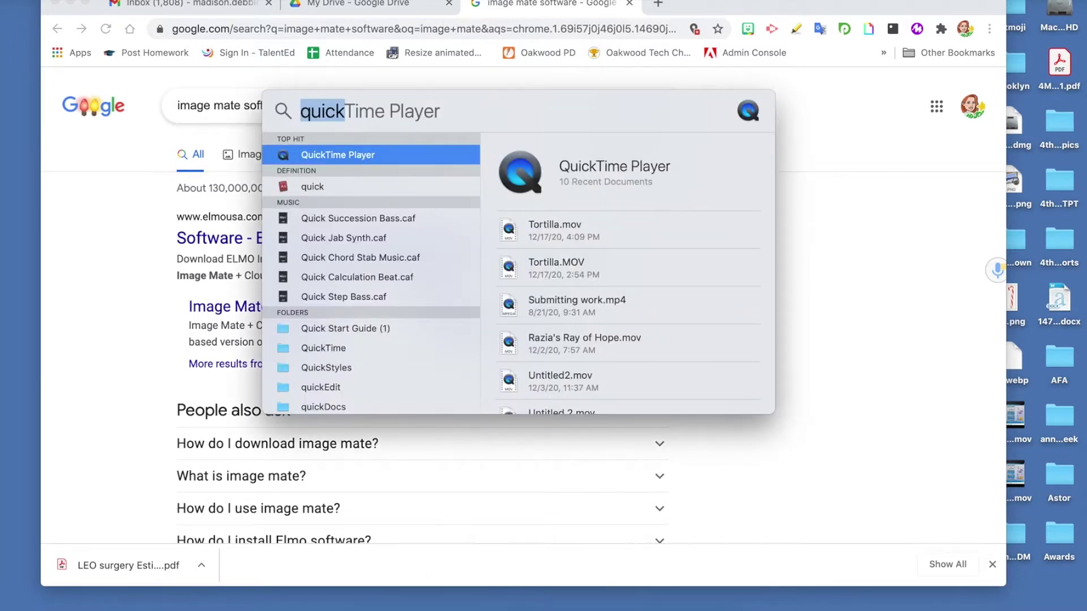
type("image")
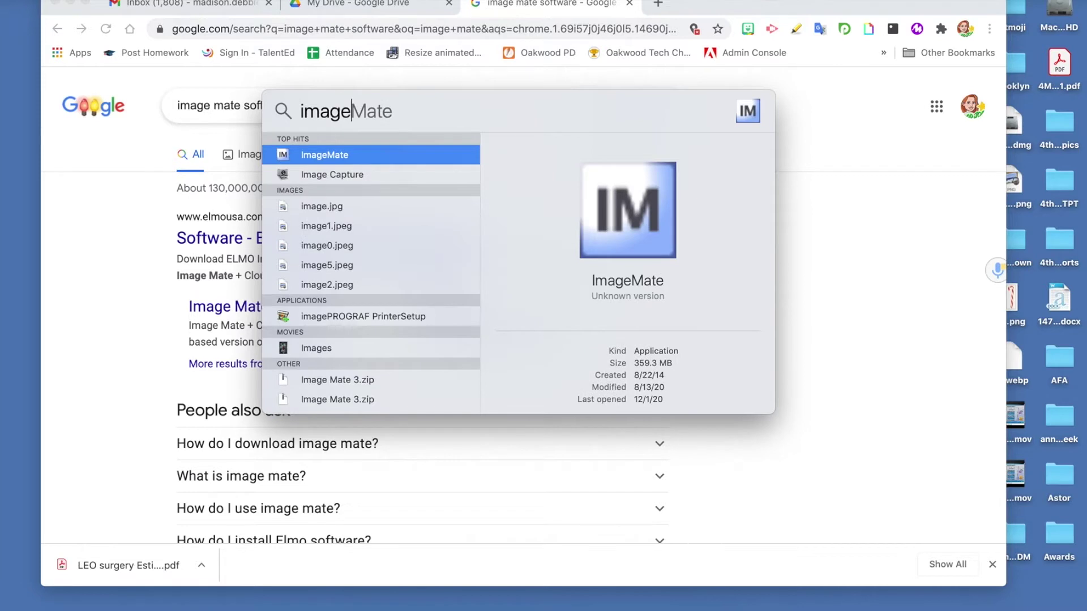
- Launch Image Mate from Spotlight, then return to Chrome's Google results
key("Return")
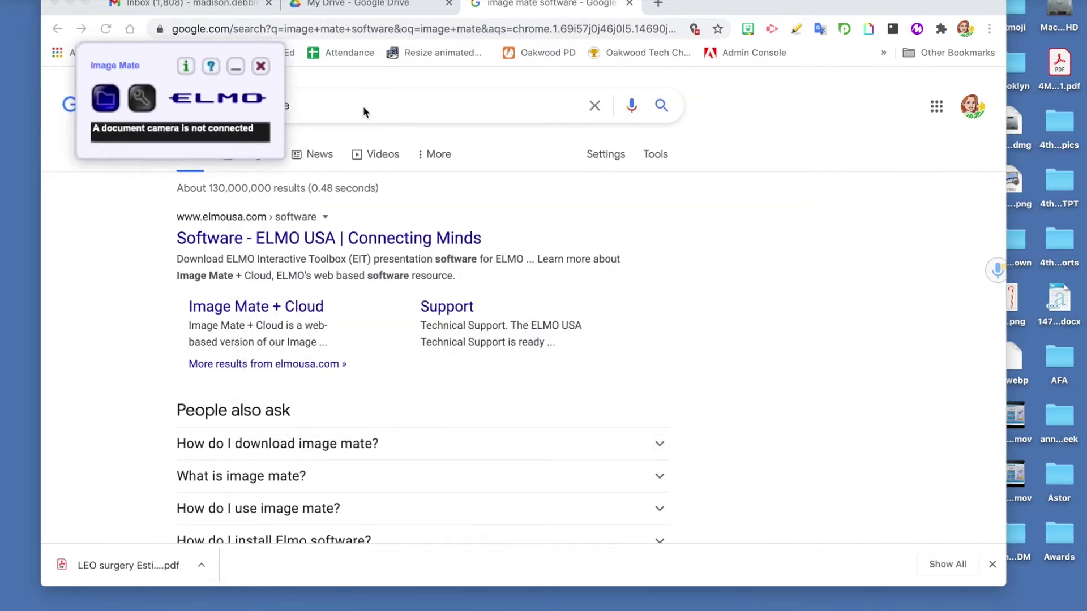
left_click(466, 180)
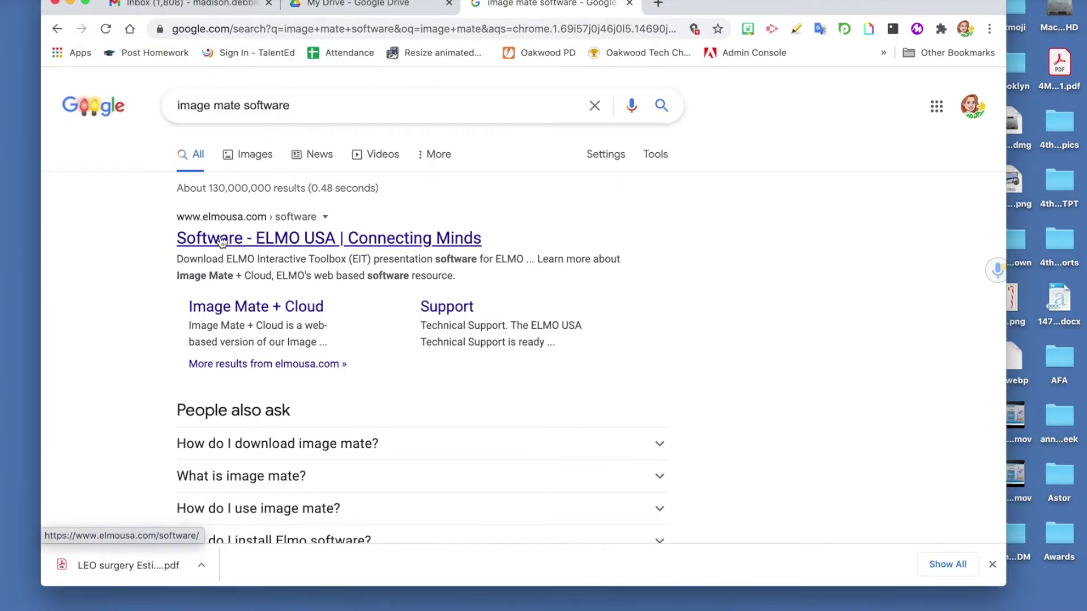
- Open the 'Software - ELMO USA' result and scroll down to the Image Mate 3 row
left_click(287, 239)
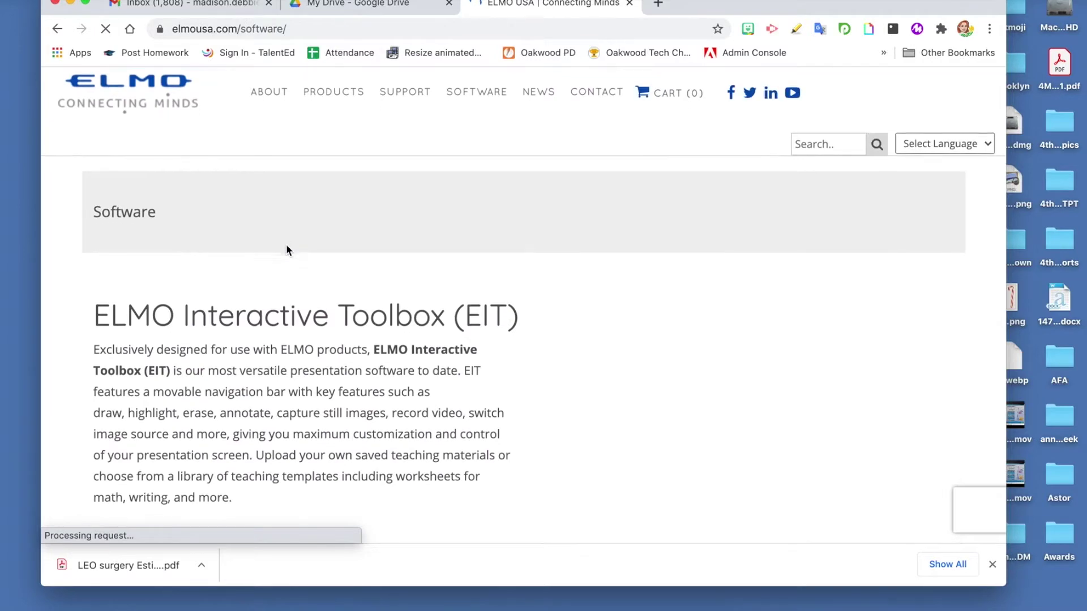
scroll(286, 249, "down", 10)
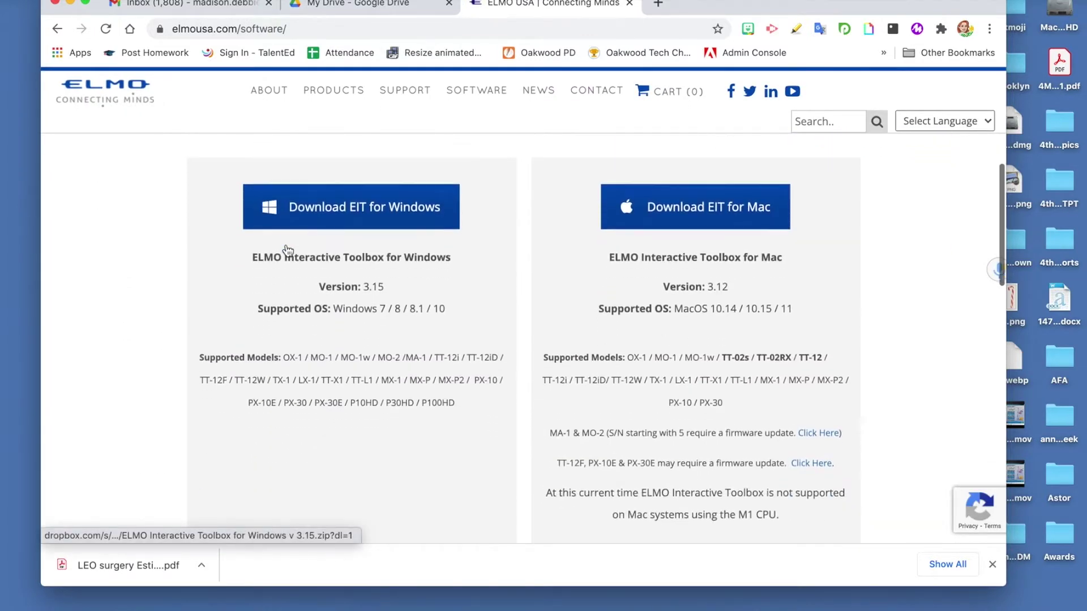
scroll(288, 250, "down", 6)
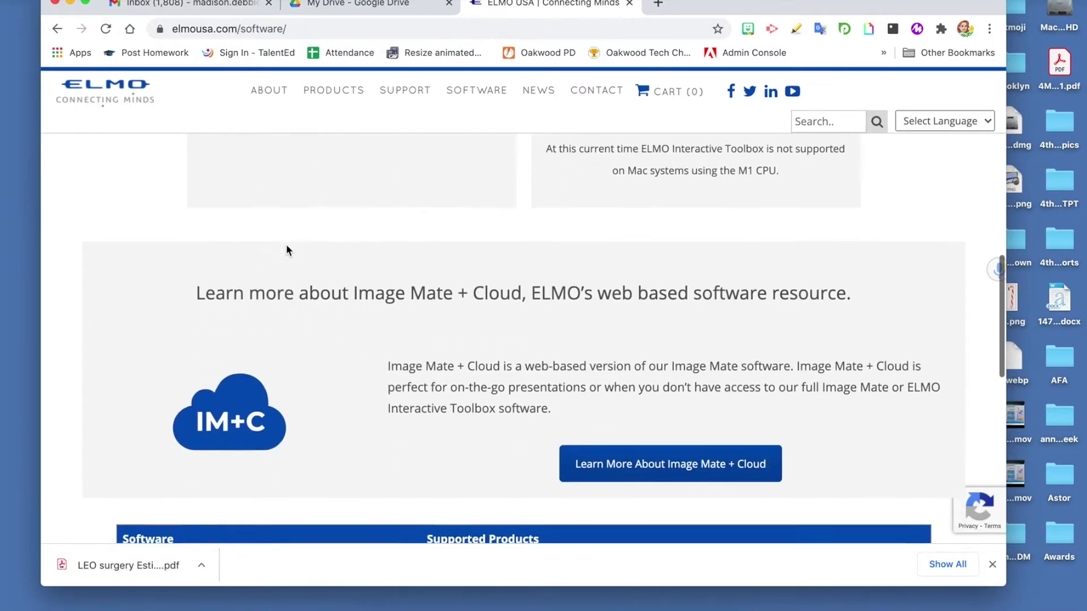
scroll(287, 250, "down", 4)
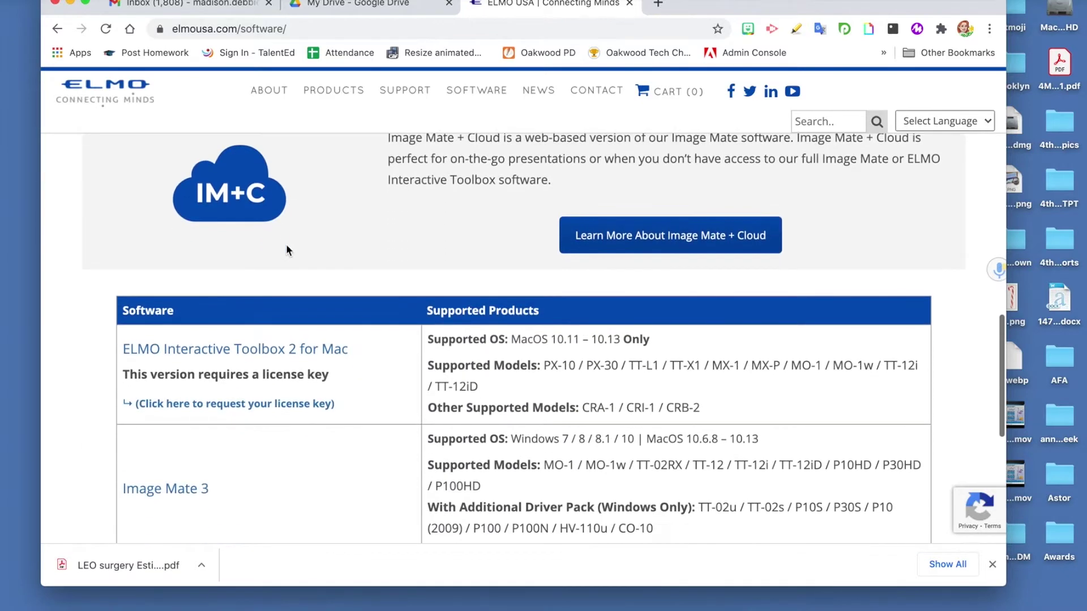
scroll(286, 249, "down", 3)
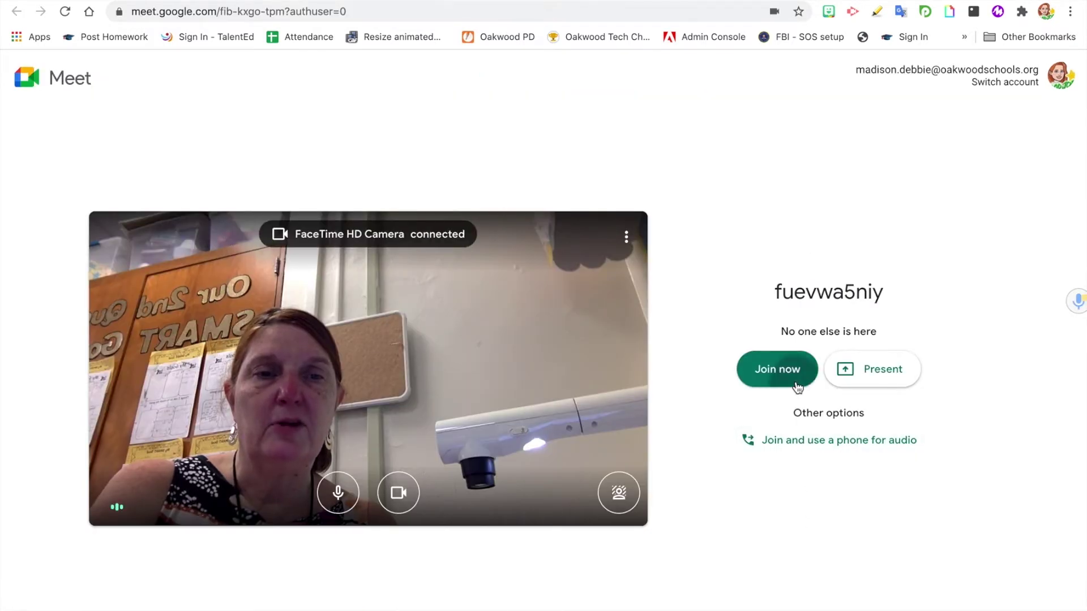
- Join the Meet call and present the NSNormalWindowLevel window
left_click(797, 385)
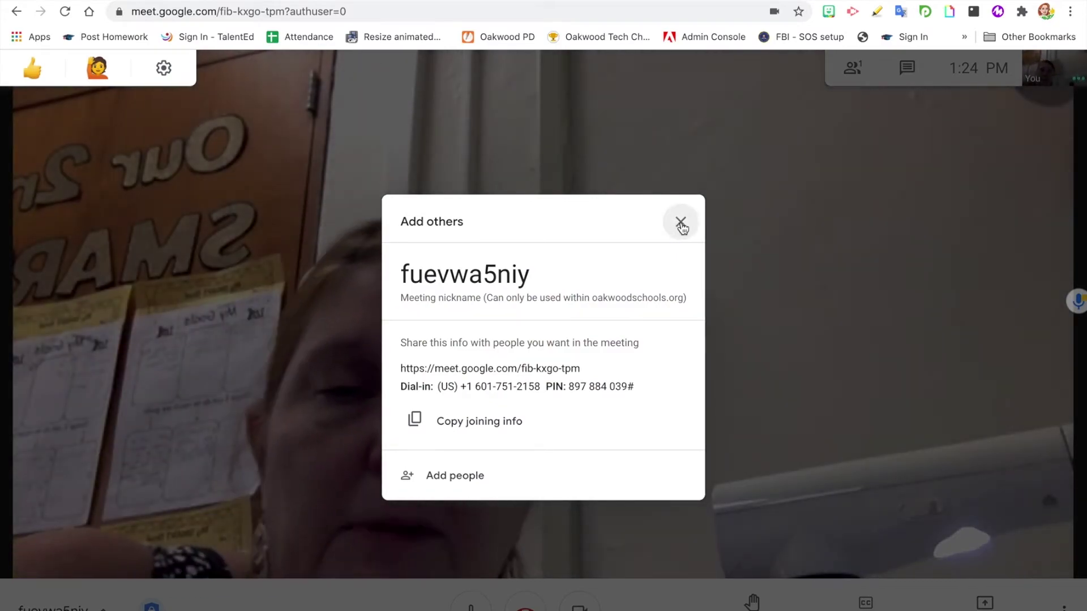
left_click(679, 225)
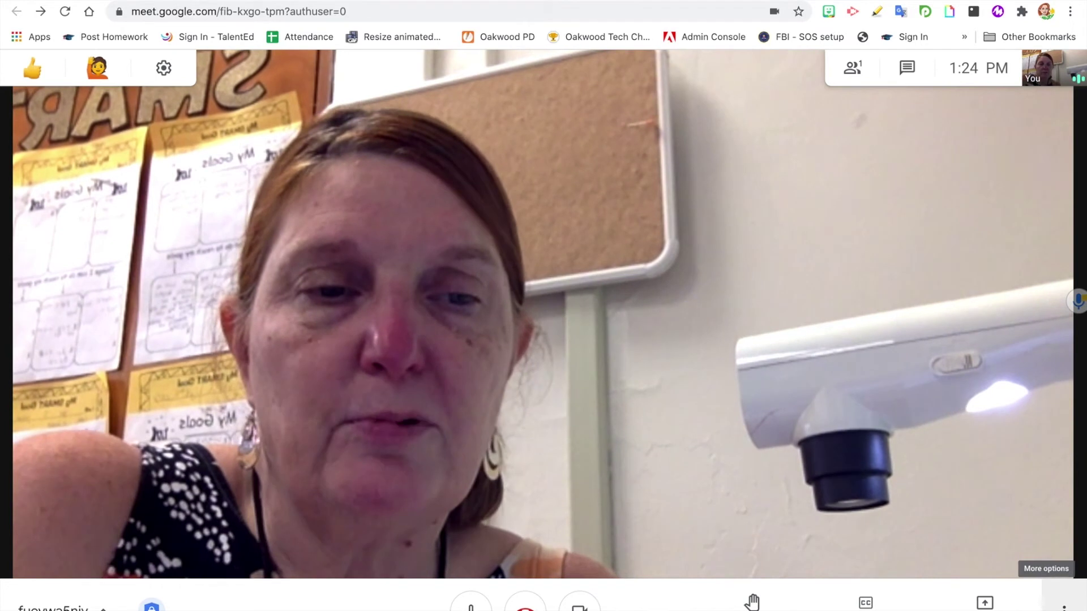
left_click(985, 603)
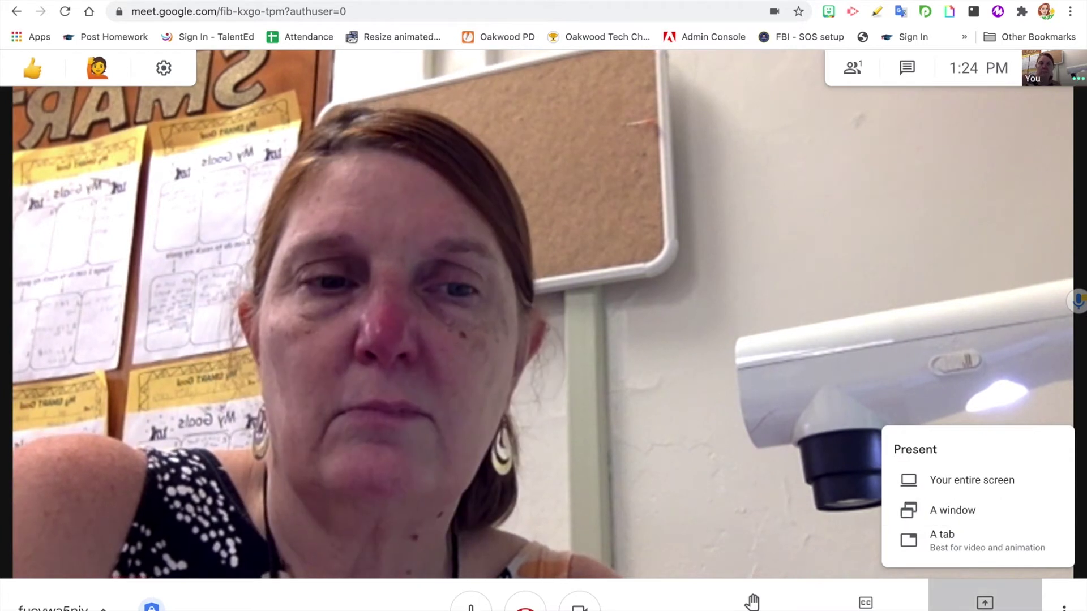
left_click(961, 510)
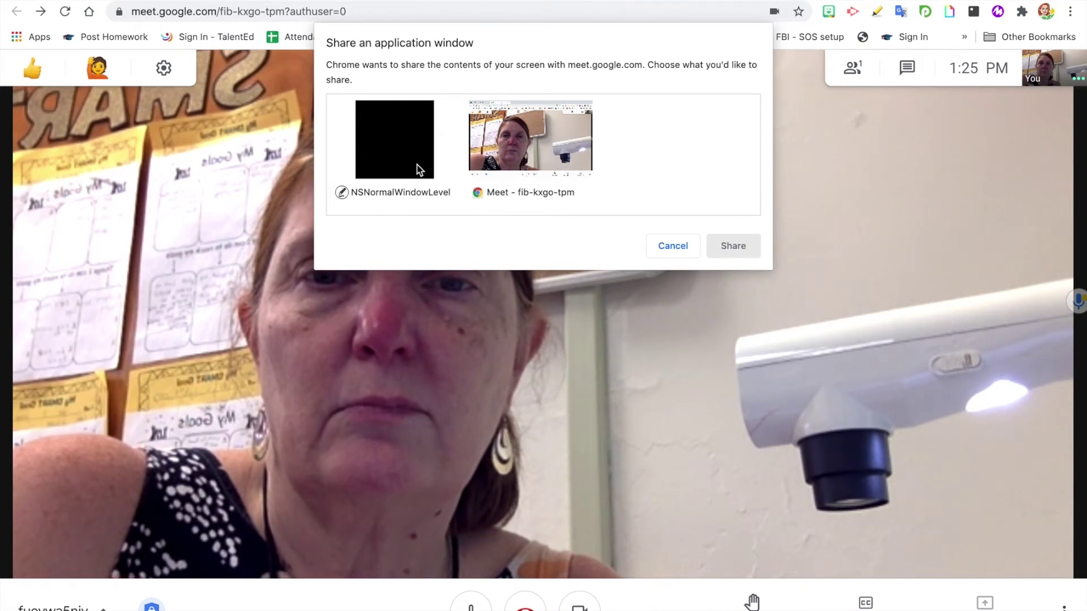
left_click(418, 169)
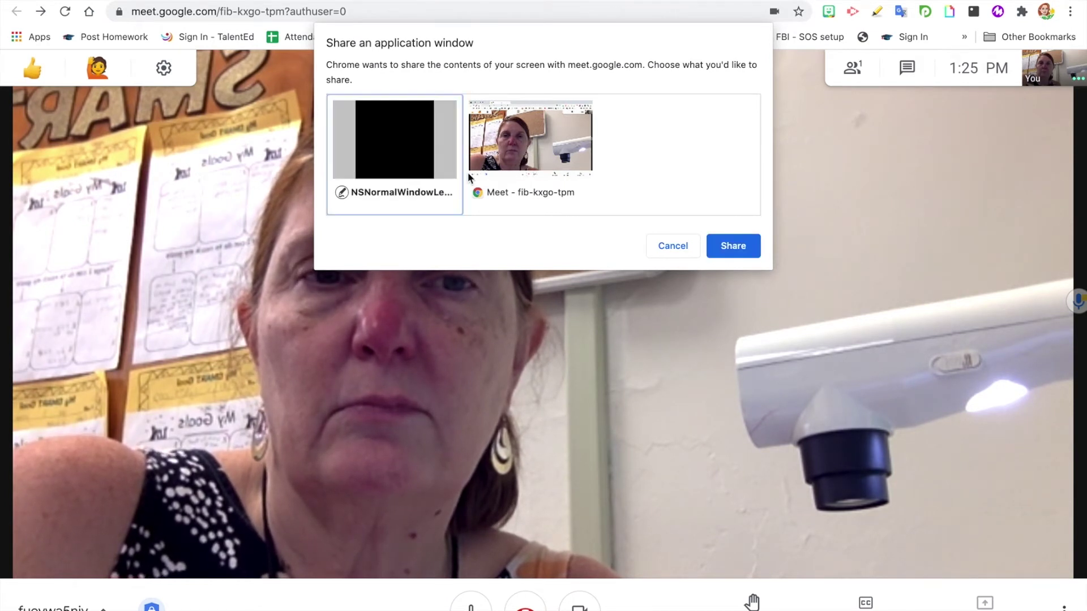
left_click(736, 246)
left_click_drag(577, 6, 1086, 19)
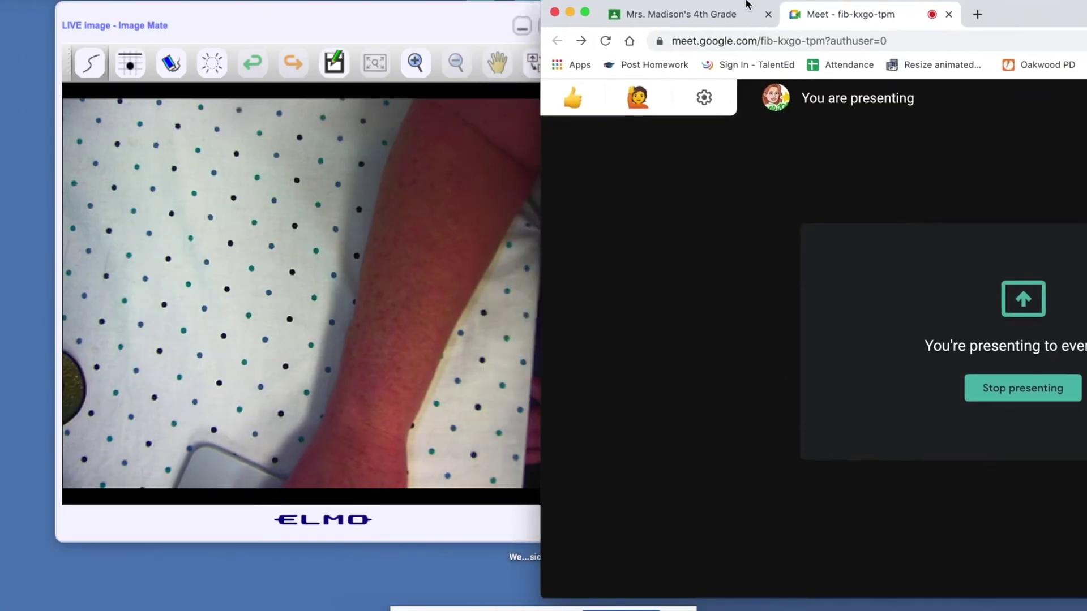
- Put the Image Mate window on the left and fit a narrowed Meet window on the right
left_click_drag(747, 5, 738, 10)
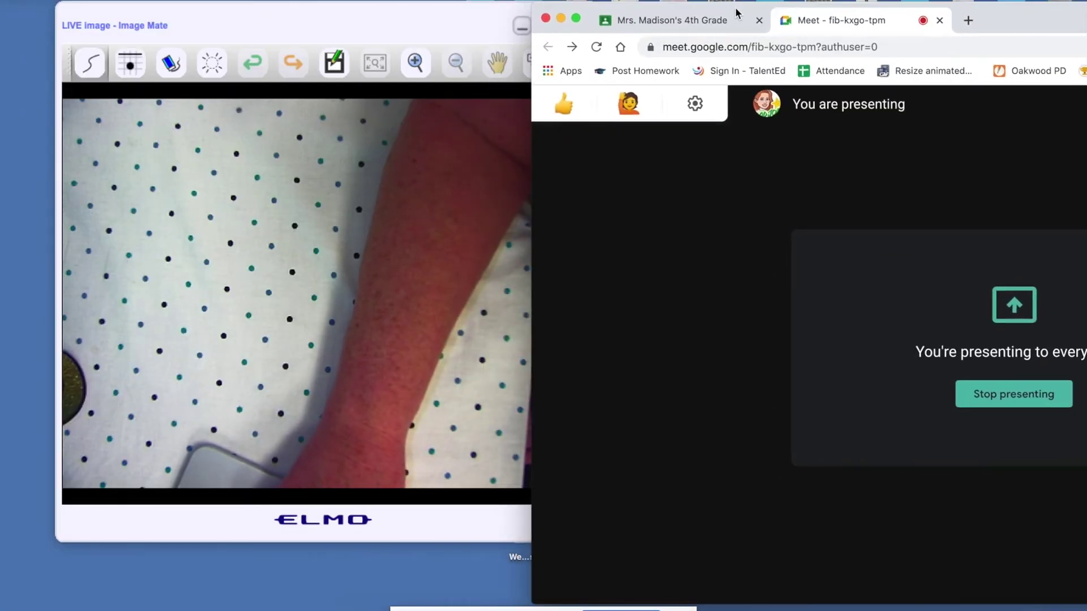
left_click(398, 29)
left_click_drag(398, 29, 339, 11)
left_click_drag(725, 12, 276, 10)
left_click_drag(1044, 599, 530, 589)
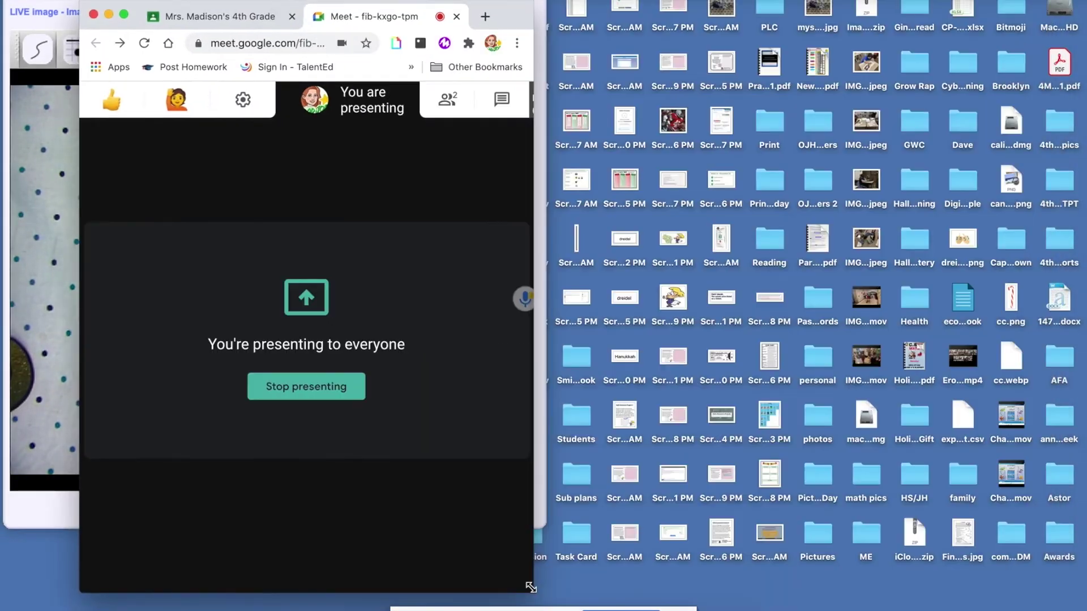
left_click_drag(509, 15, 1066, 2)
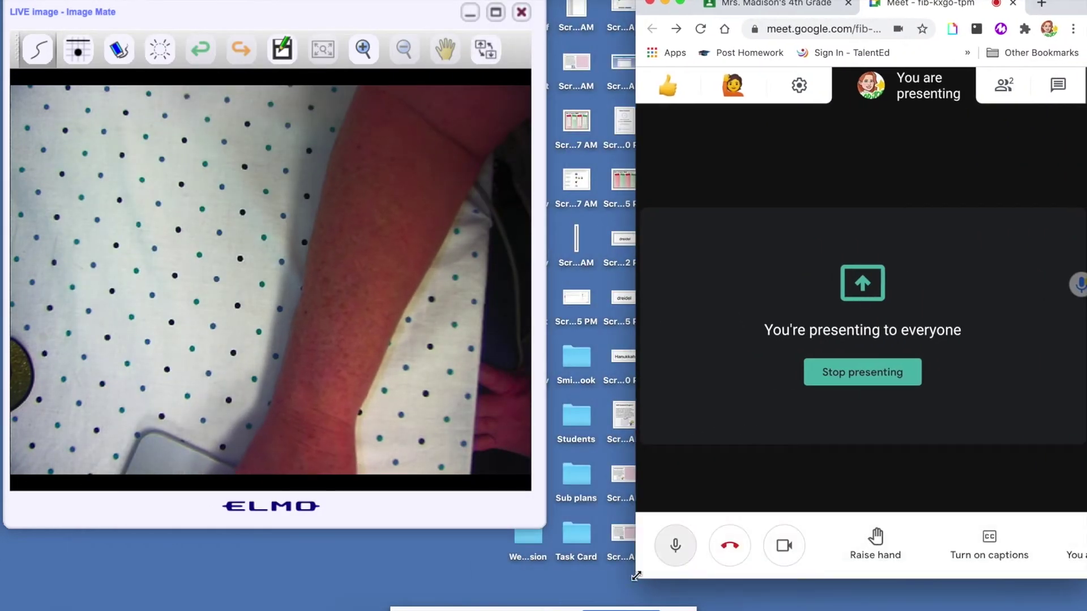
left_click_drag(633, 579, 543, 591)
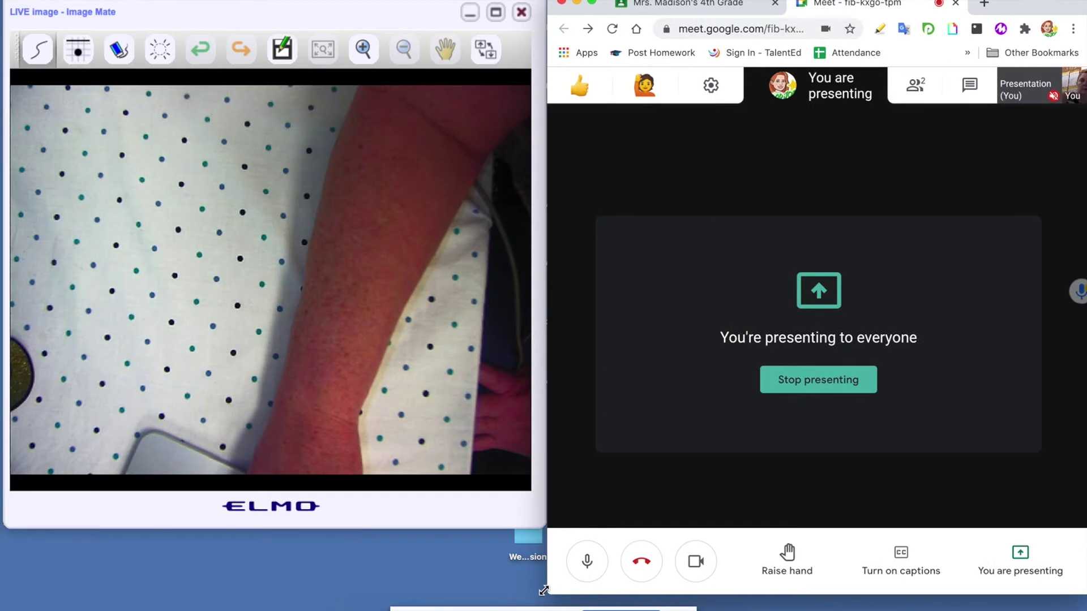
left_click(346, 290)
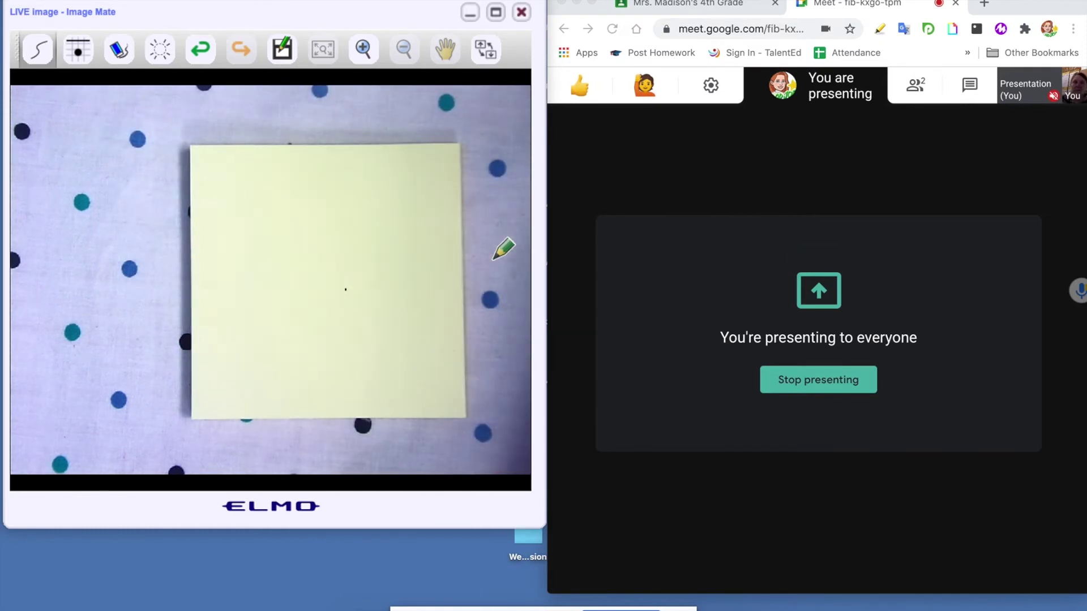
- Rotate the live 'You are amazing!' sticky-note image 180° twice with the Rotate button
left_click(491, 57)
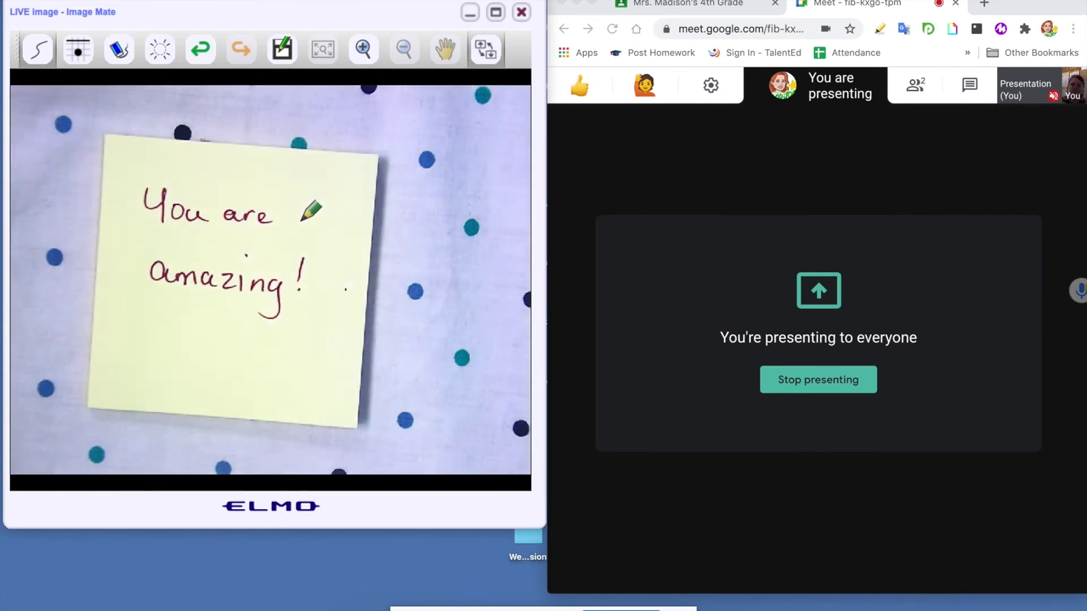
left_click(485, 52)
- Turn the image upright, then draw a black heart and underline 'amazing!'
left_click(485, 52)
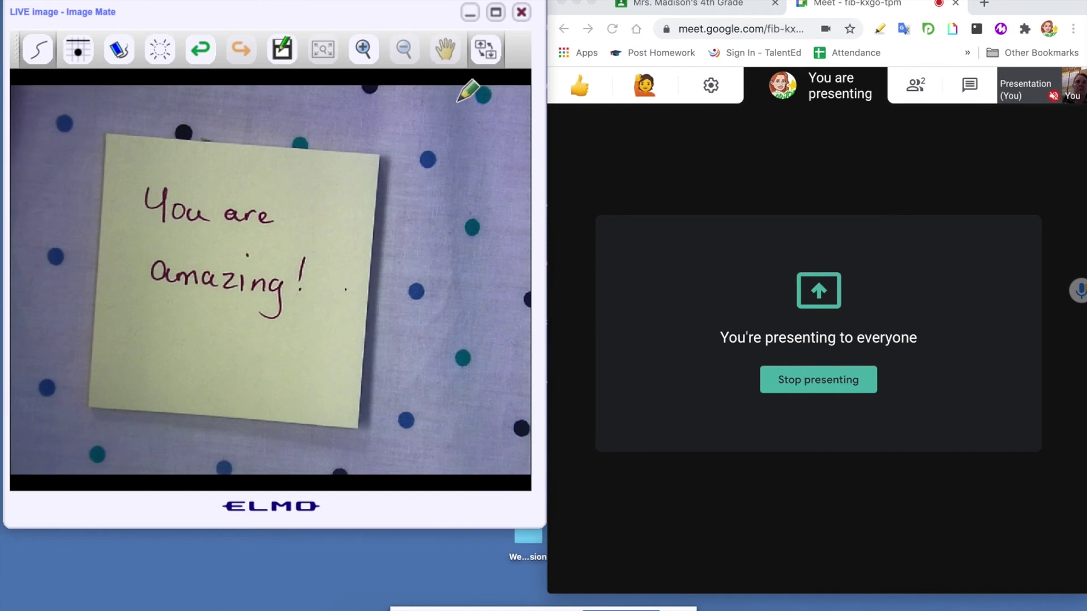
mouse_move(320, 180)
left_mouse_down()
mouse_move(323, 198)
mouse_move(333, 176)
left_mouse_up()
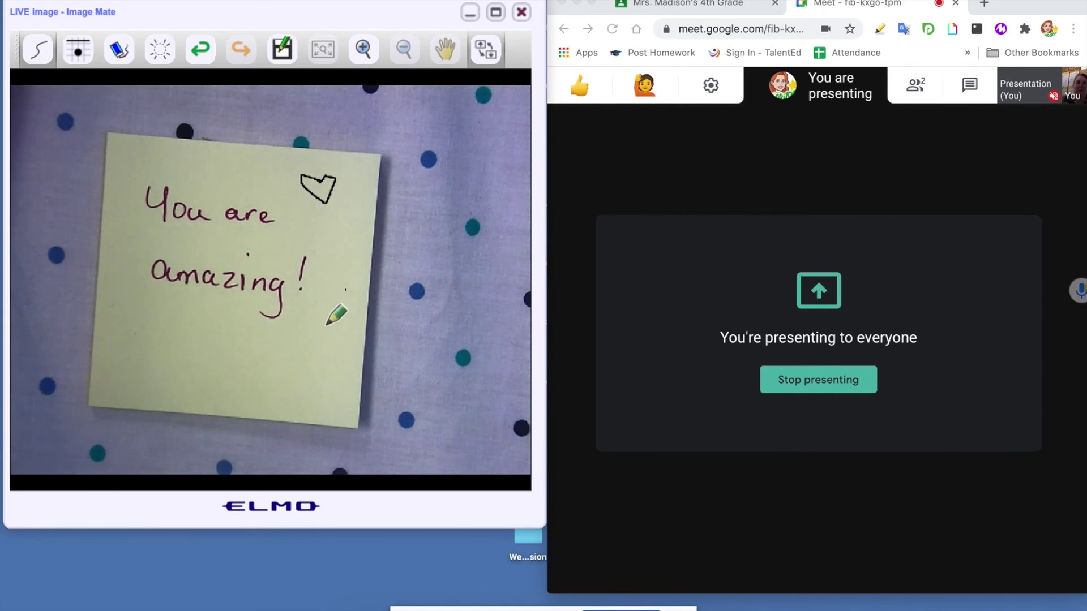
left_click_drag(153, 295, 275, 302)
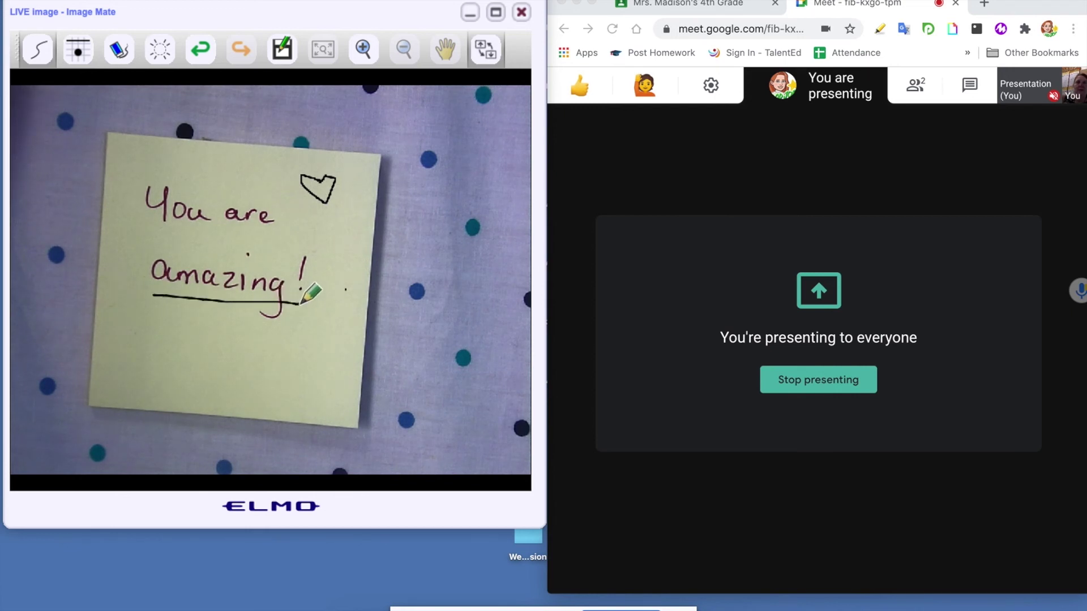
- Switch to the eraser and set it to the largest size
left_click(130, 51)
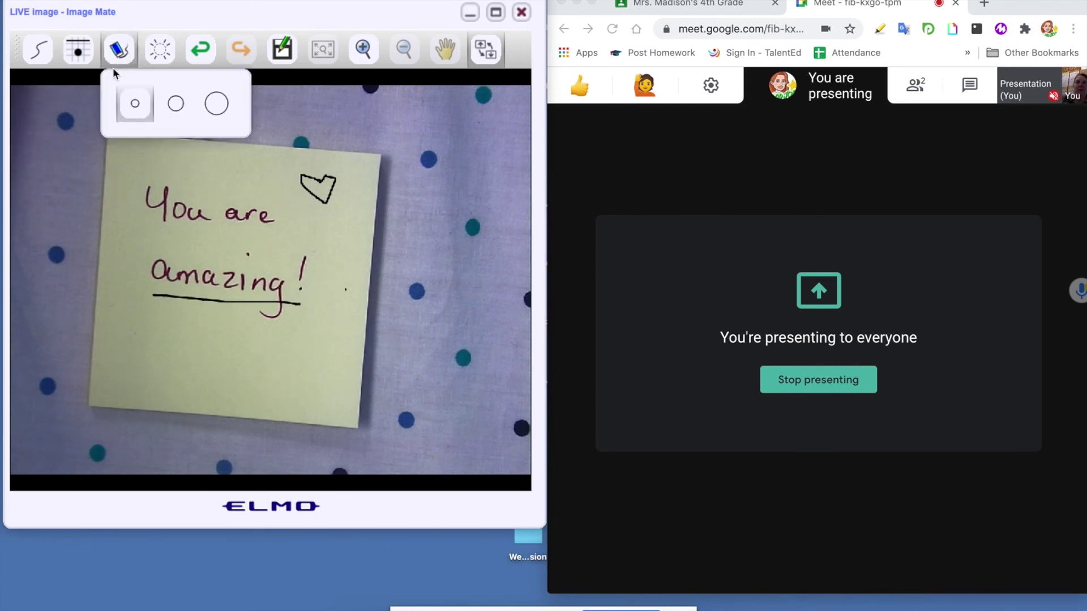
left_click(177, 104)
left_click(208, 107)
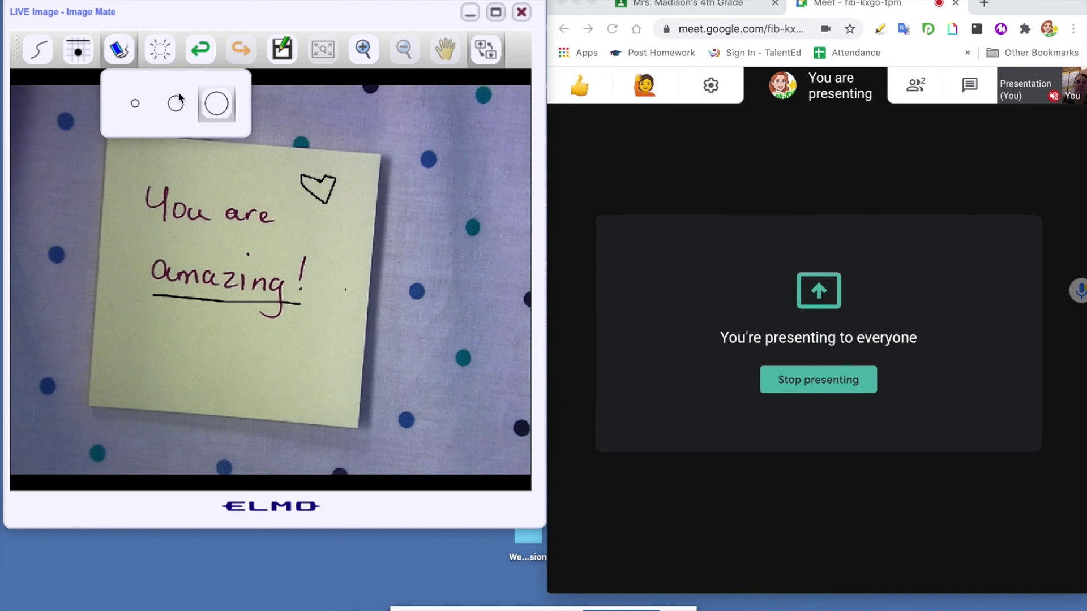
- Change the pen colour to blue and draw a wavy line below 'amazing!'
left_click(40, 54)
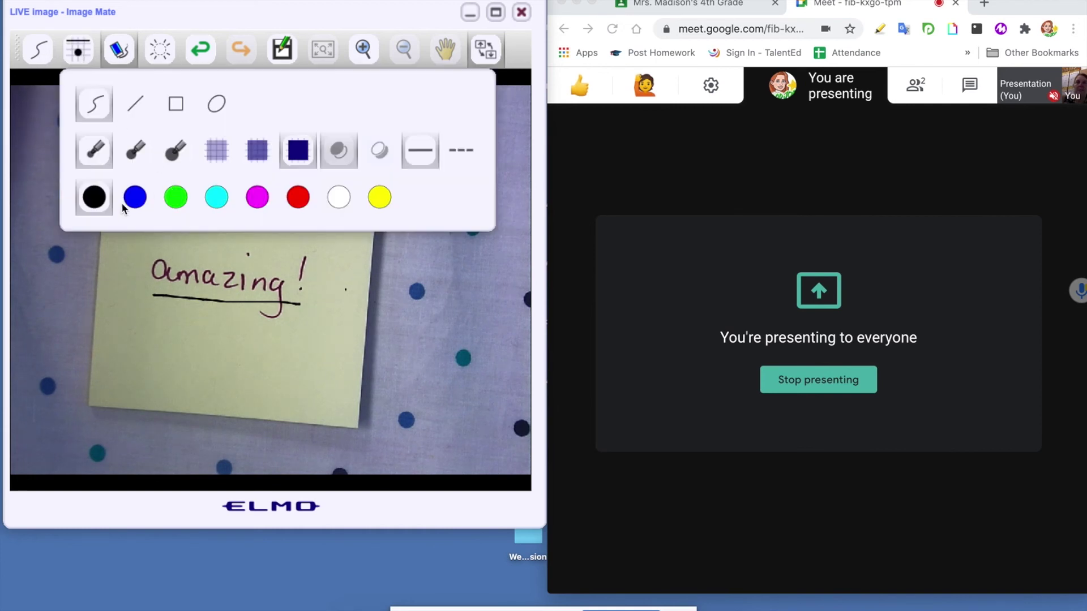
left_click(126, 204)
left_click(38, 55)
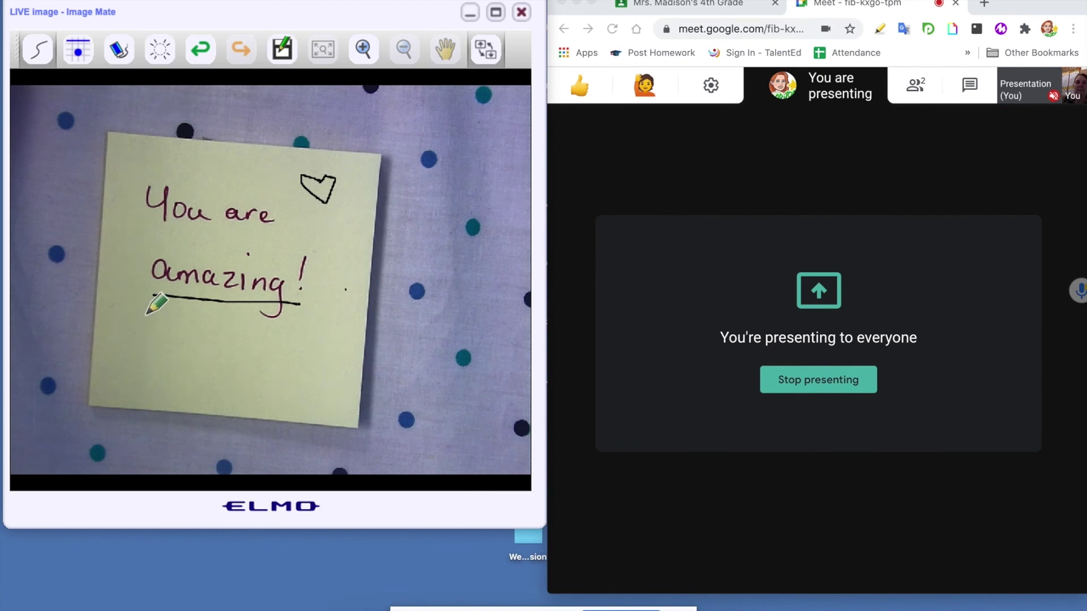
left_click_drag(146, 315, 271, 328)
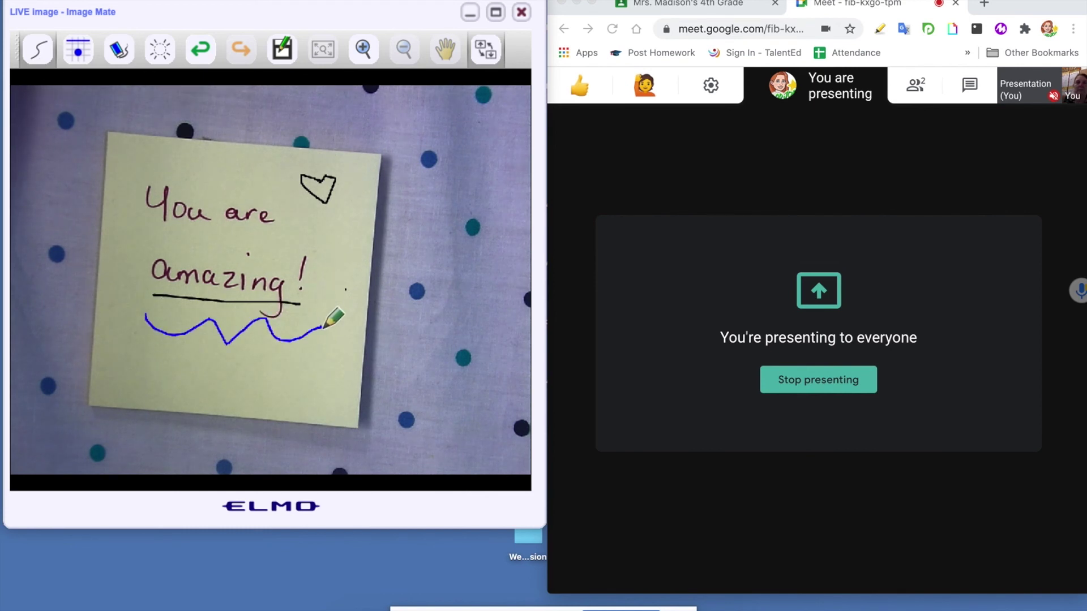